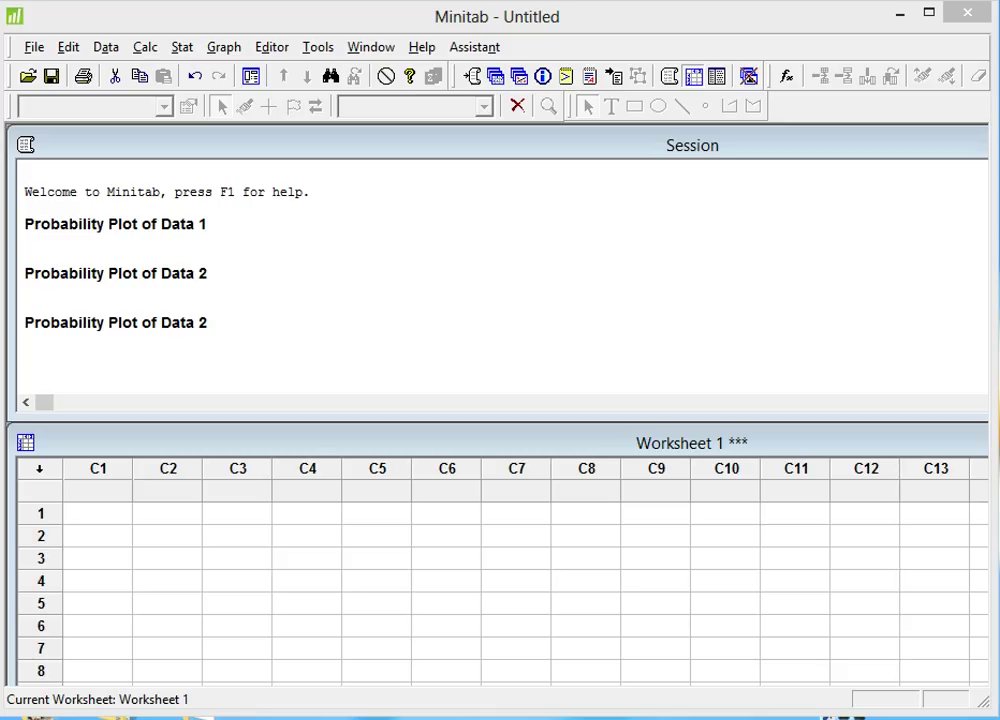
Name column C1 of the worksheet "Data 1".
click(98, 491)
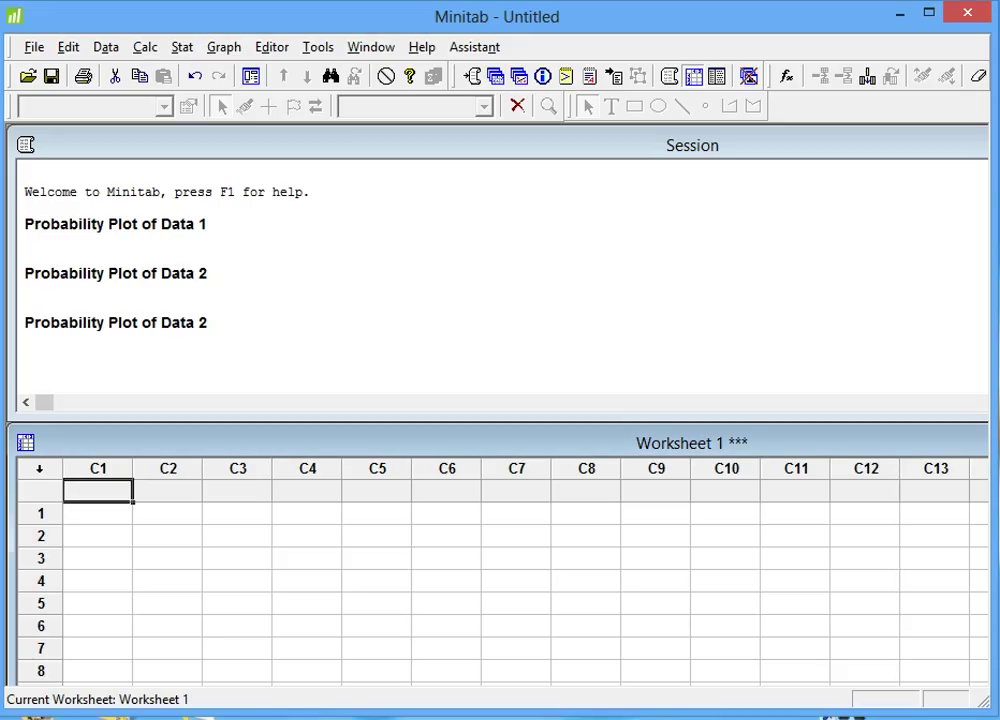
text(Data)
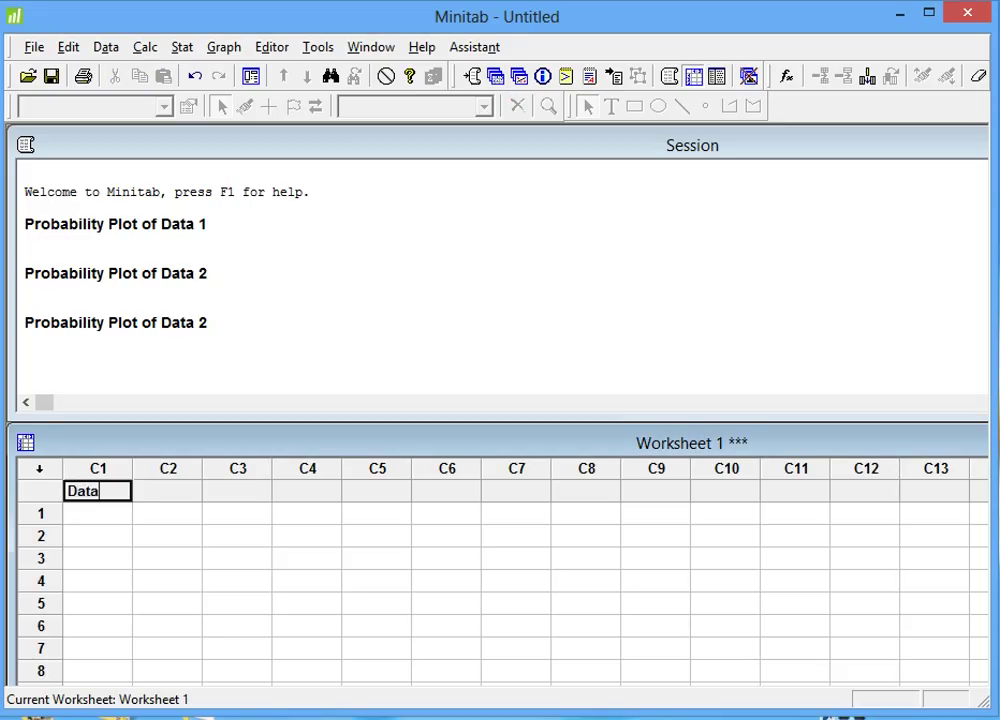
text( 1)
click(307, 559)
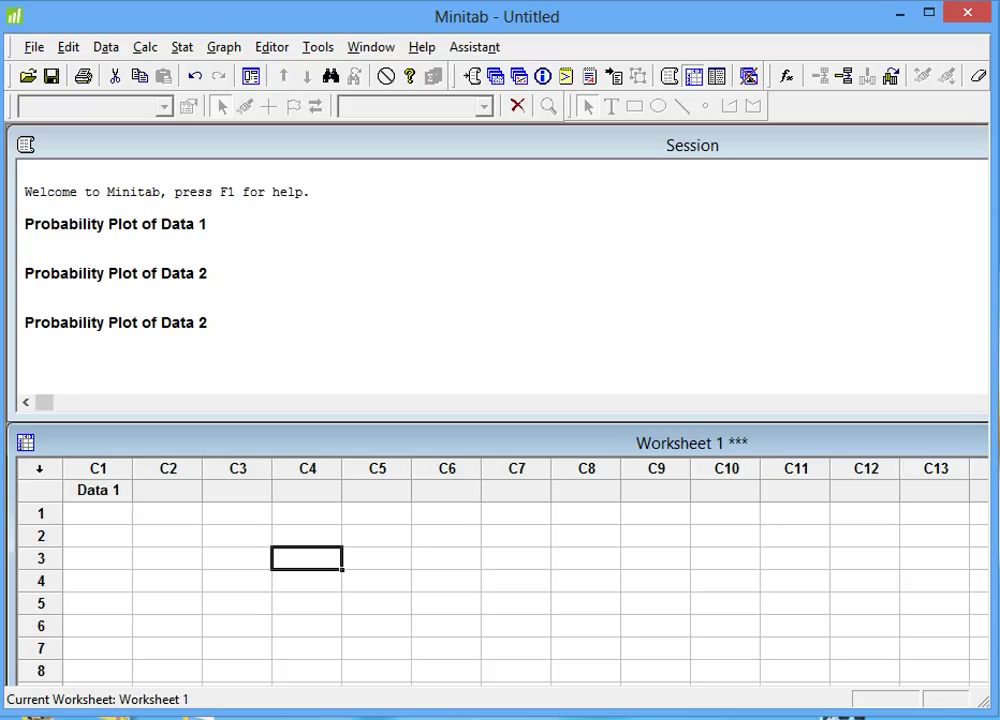
click(98, 513)
click(98, 491)
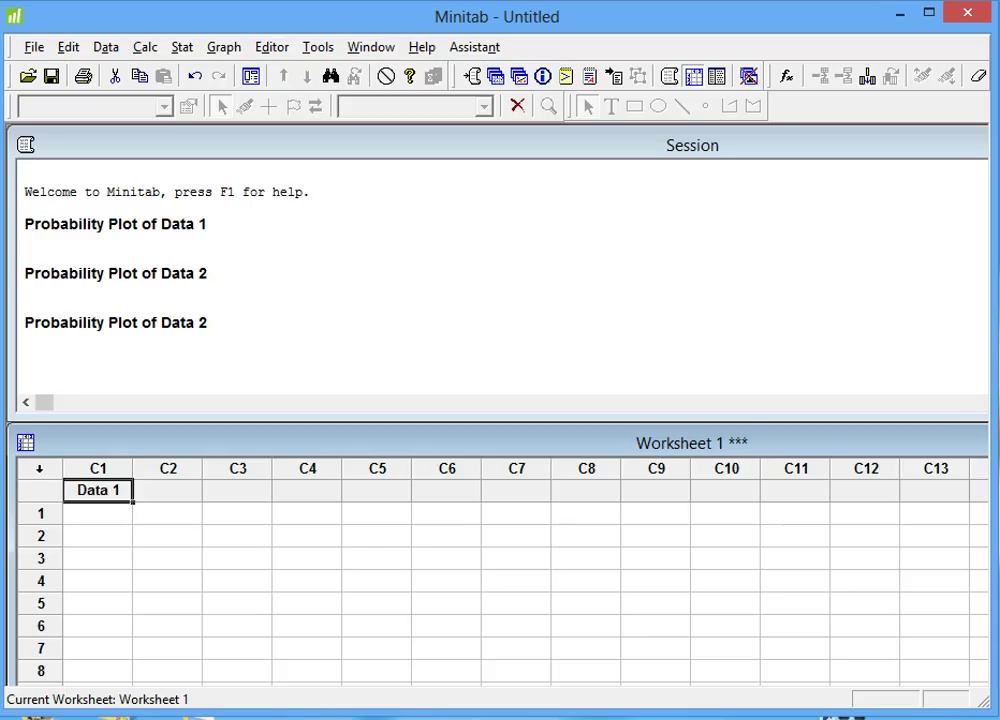
Start generating random data from a normal distribution, with 100 rows of data.
click(146, 47)
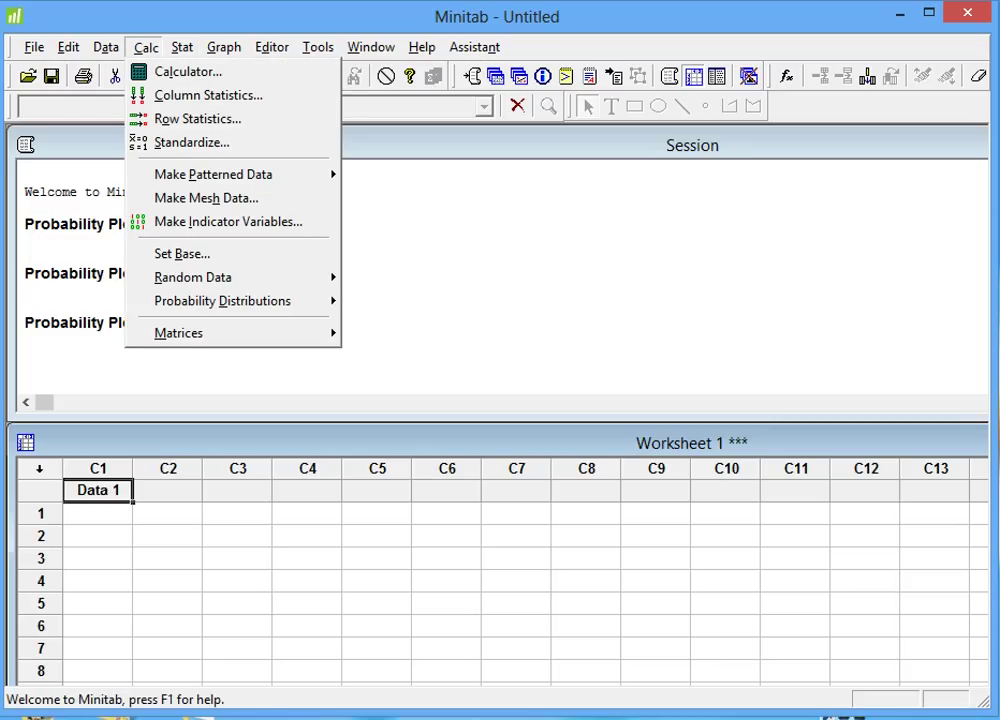
mouse_move(193, 277)
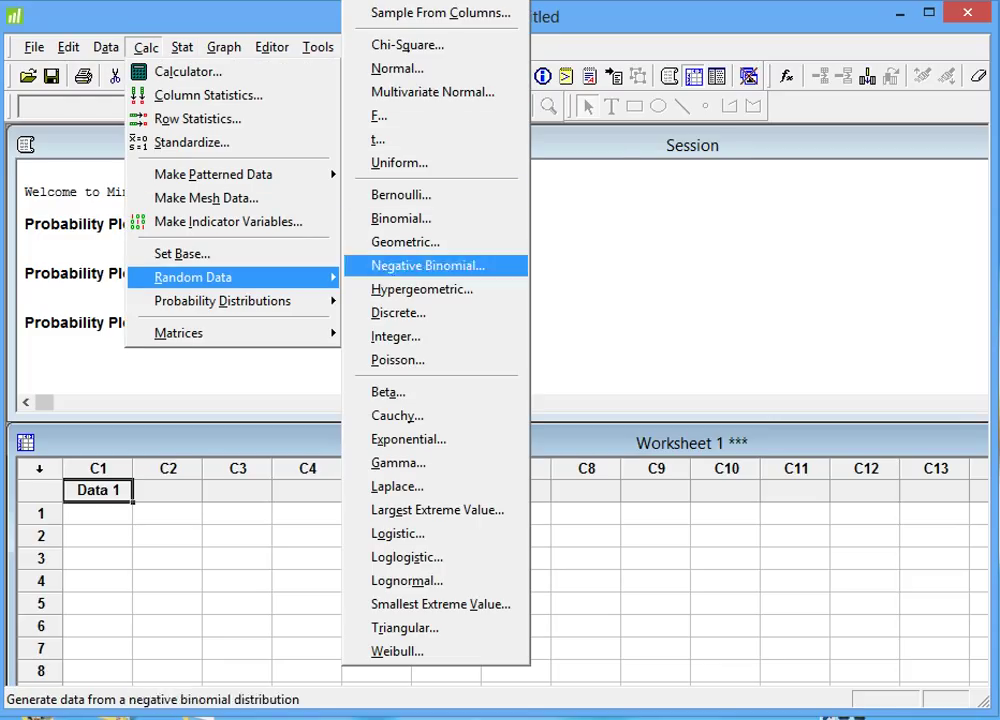
click(397, 68)
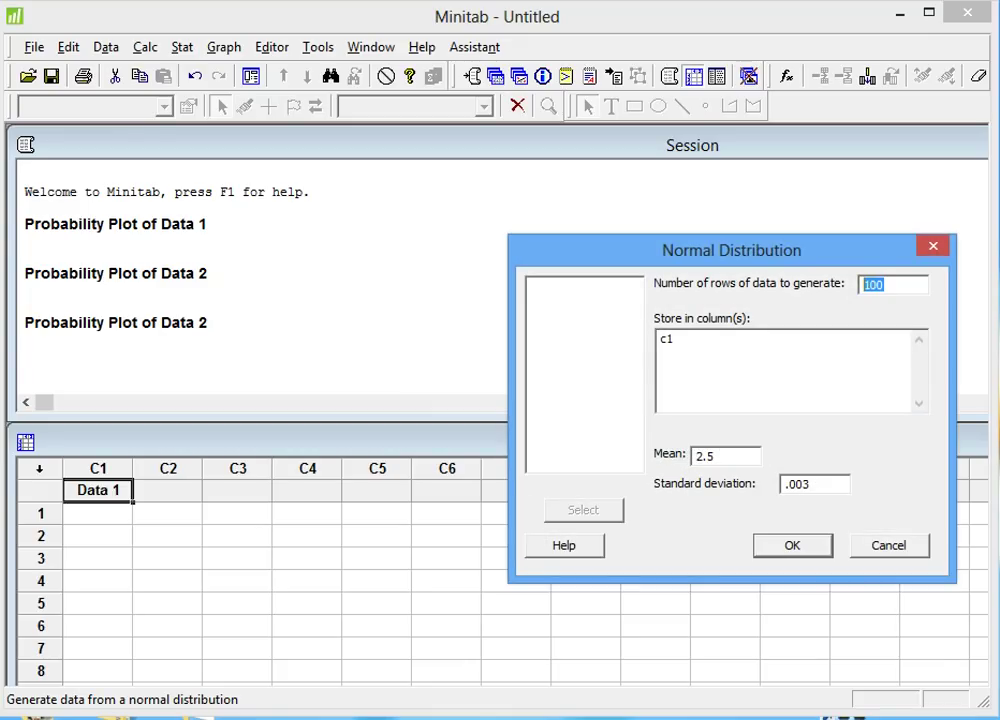
click(885, 285)
double_click(874, 285)
text(100)
Store the normal sample in 'Data 1' only, using mean 2.5 and standard deviation .003, and generate it.
click(676, 340)
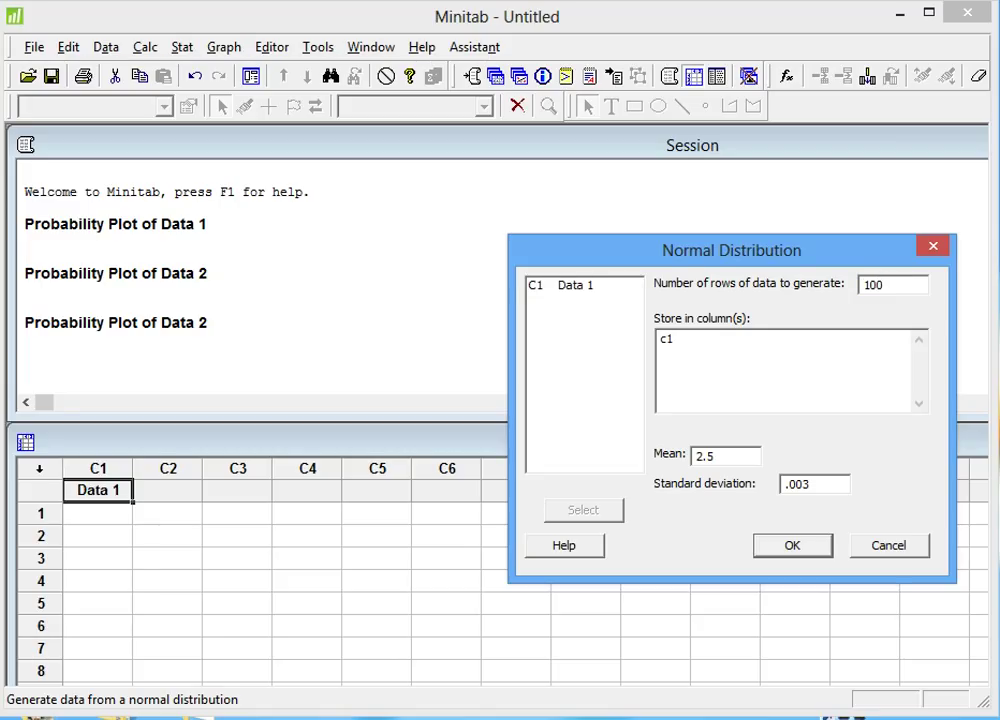
double_click(565, 285)
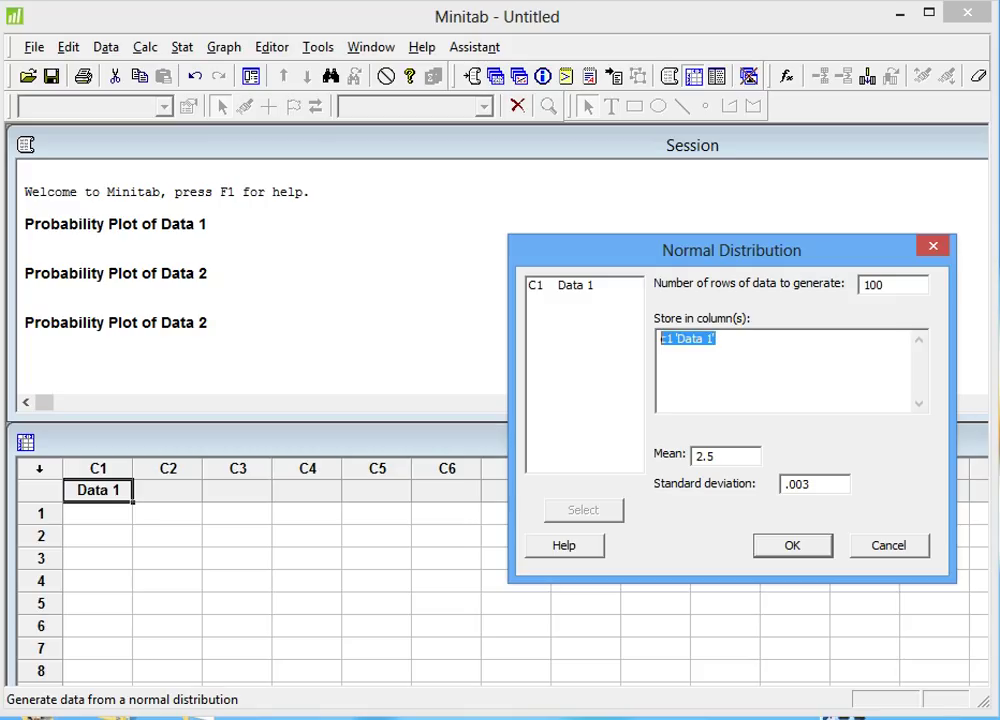
key(BackSpace)
double_click(565, 285)
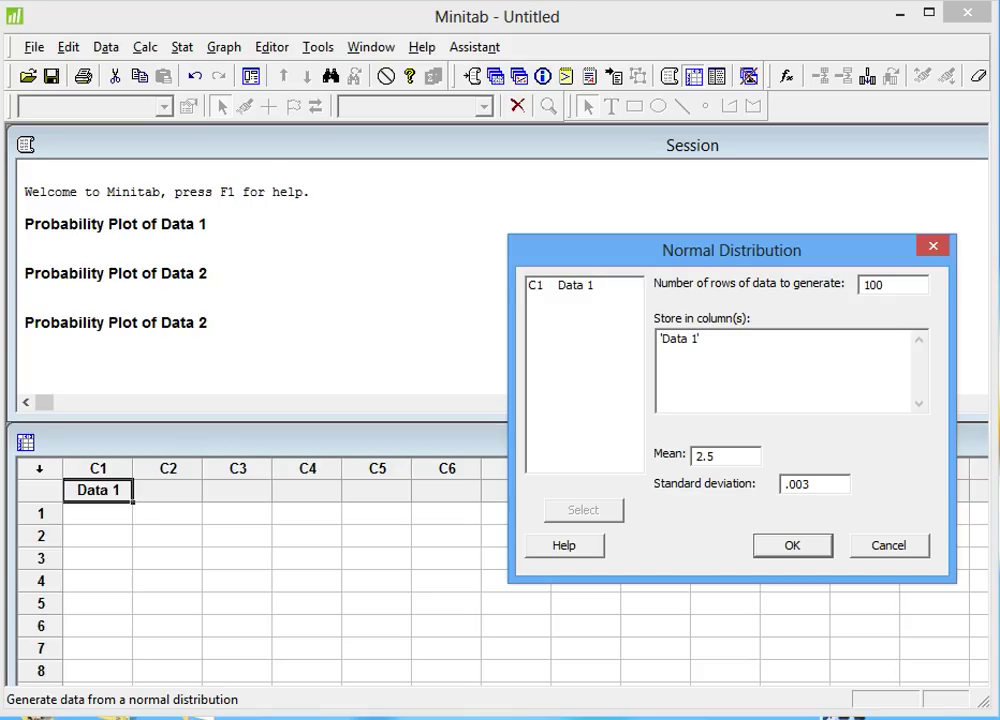
click(716, 456)
click(811, 484)
key(Return)
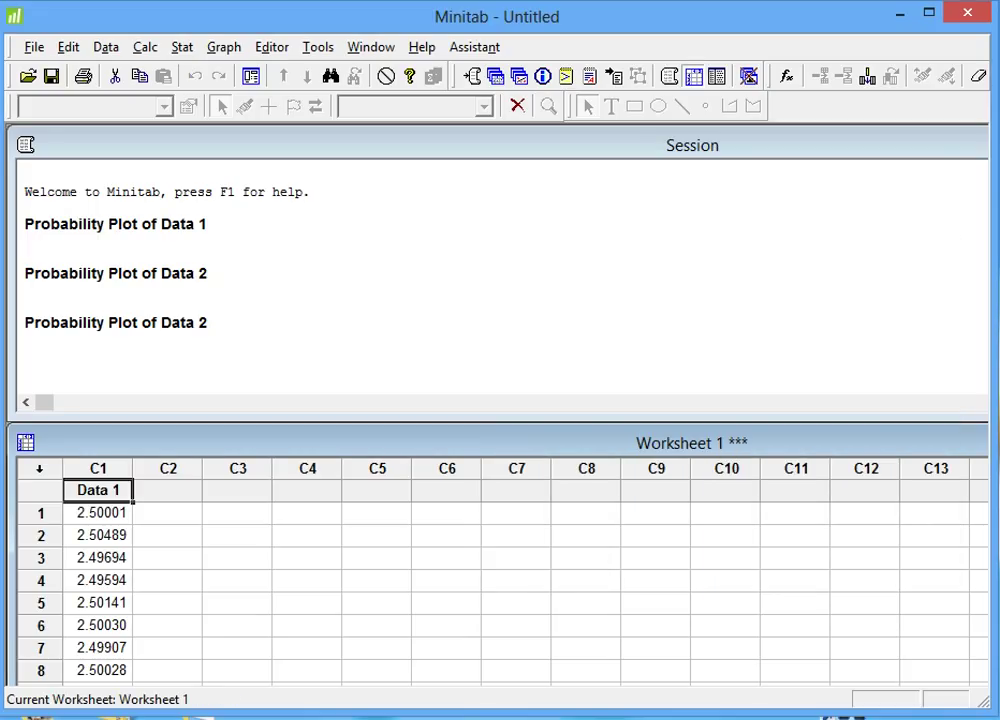
Look through the generated values in the Data 1 column and return to its first row.
scroll(500, 590, down, 20)
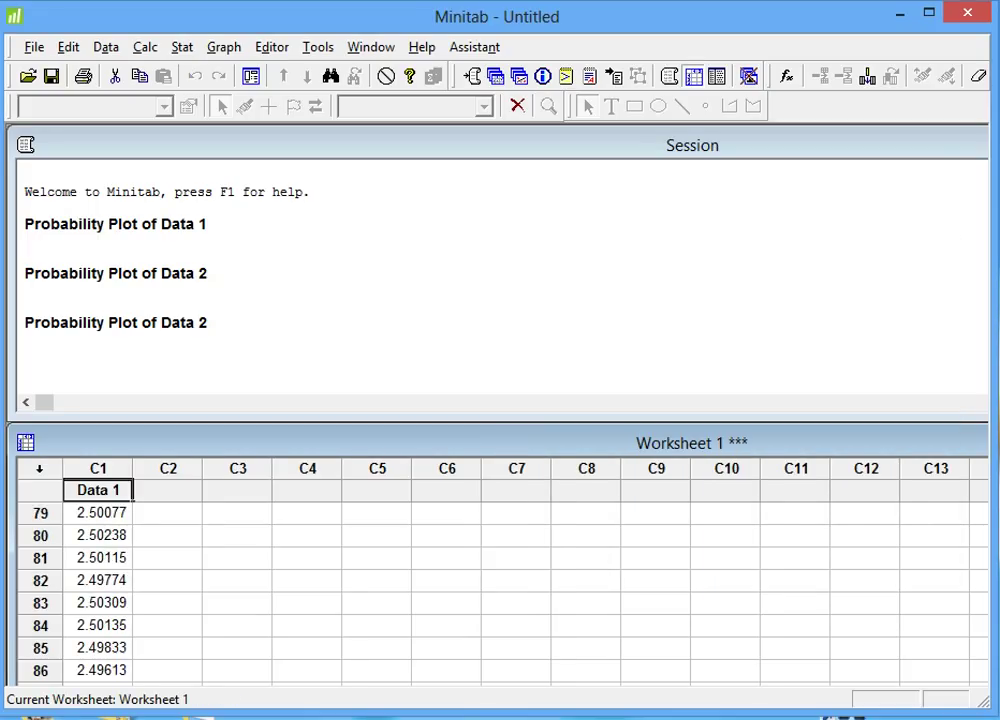
click(106, 581)
scroll(106, 581, up, 20)
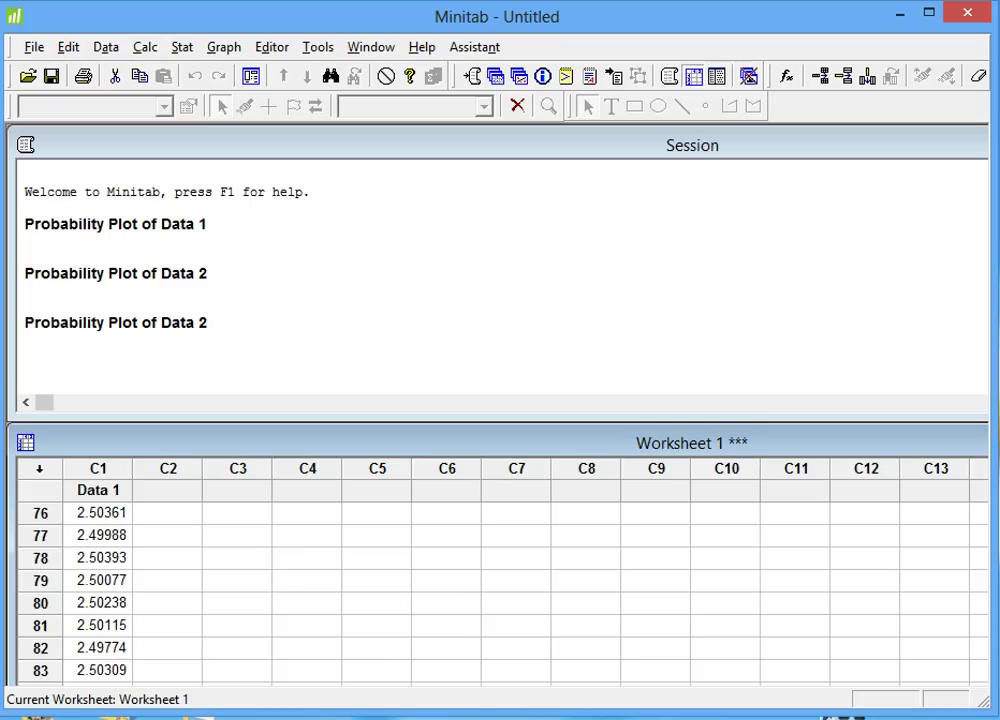
scroll(167, 560, up, 11)
click(167, 558)
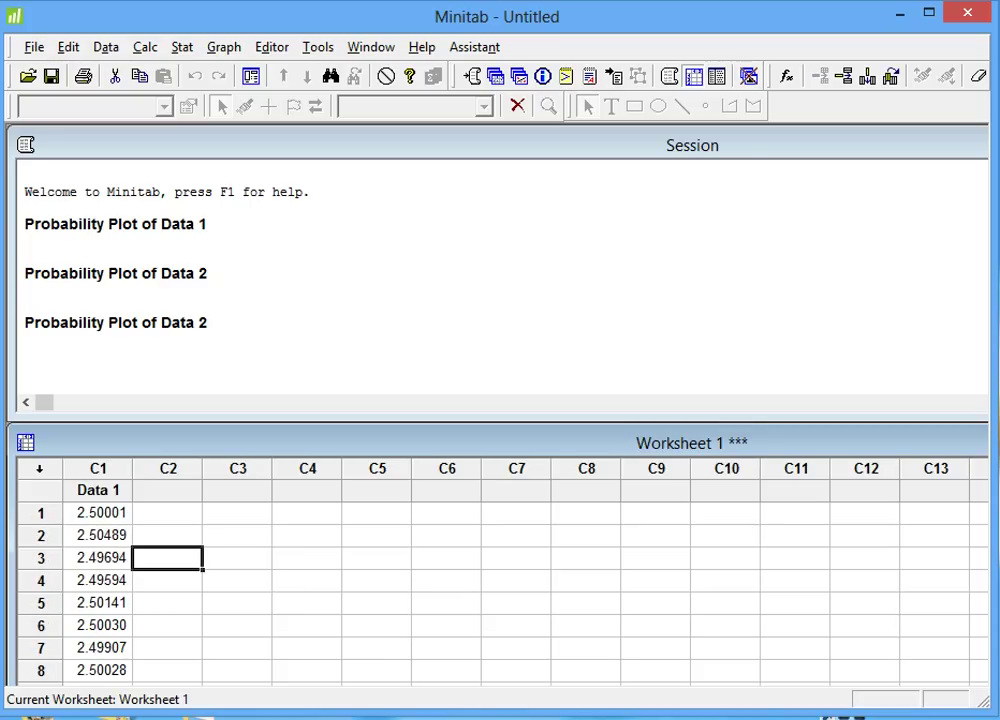
key(Left)
key(Up)
key(Up)
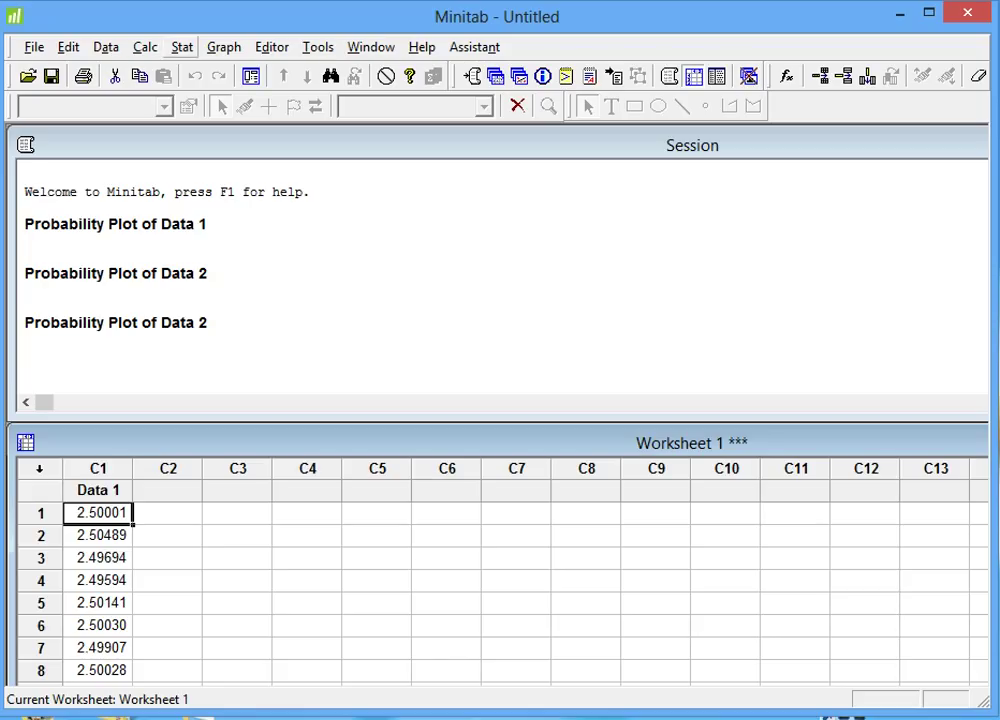
Run an Anderson-Darling normality test on Data 1 without percentile lines and minimize its probability plot.
click(182, 47)
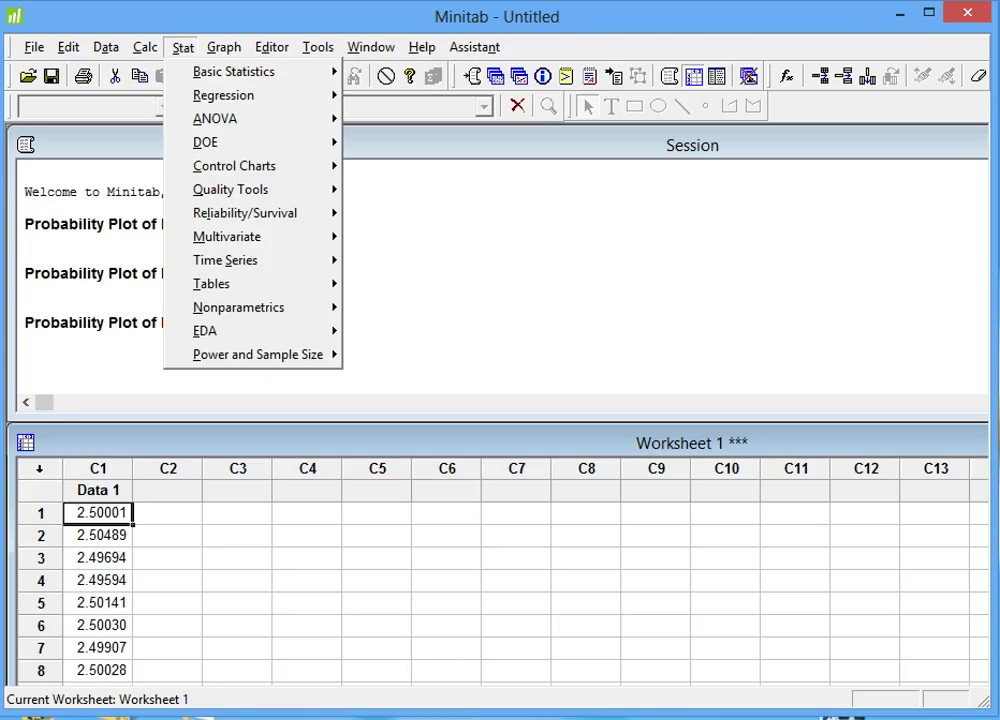
mouse_move(234, 72)
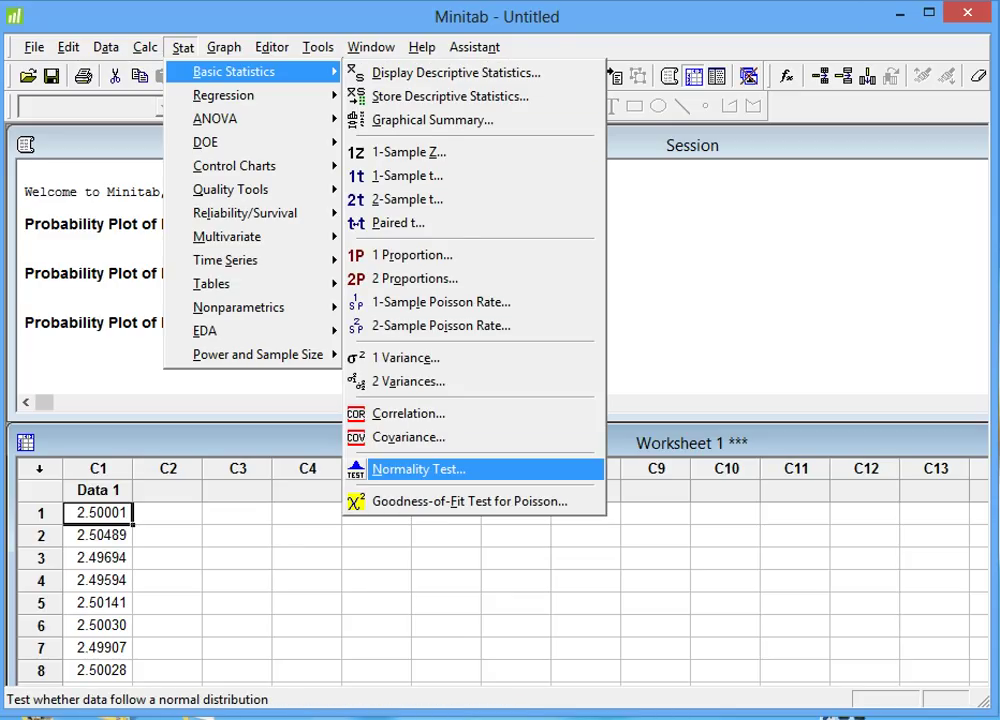
key(Return)
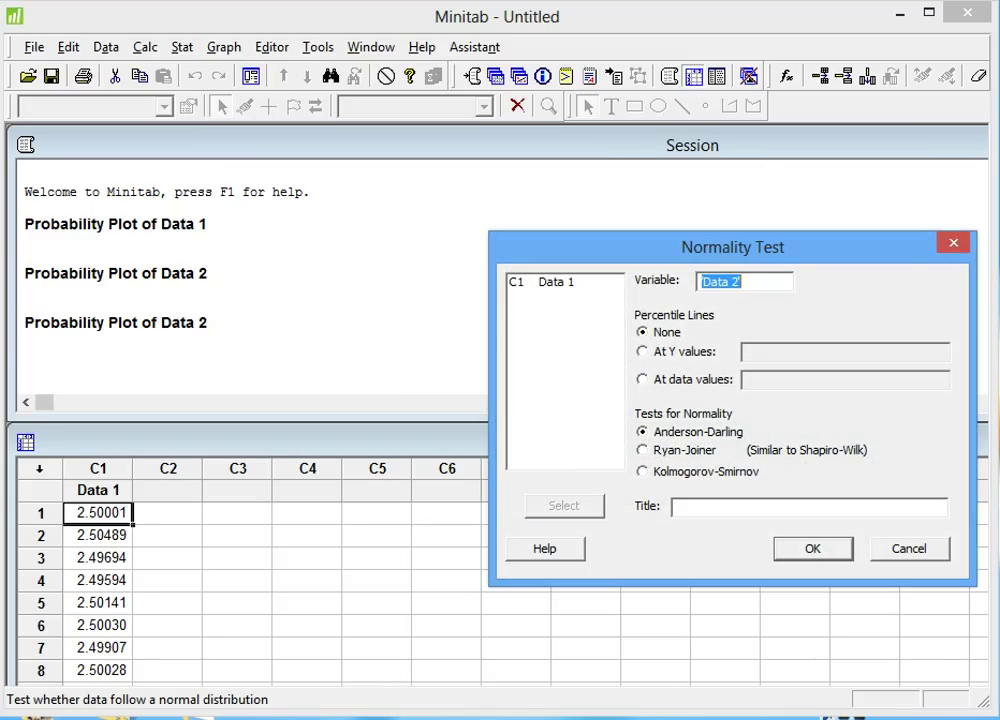
key(Delete)
double_click(556, 282)
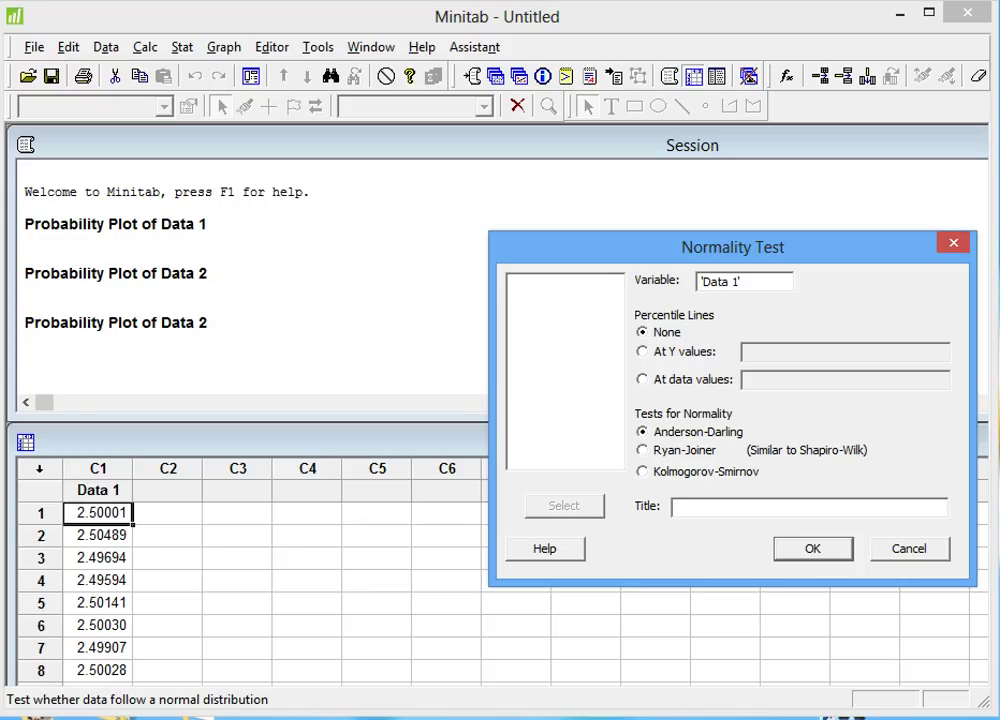
key(Return)
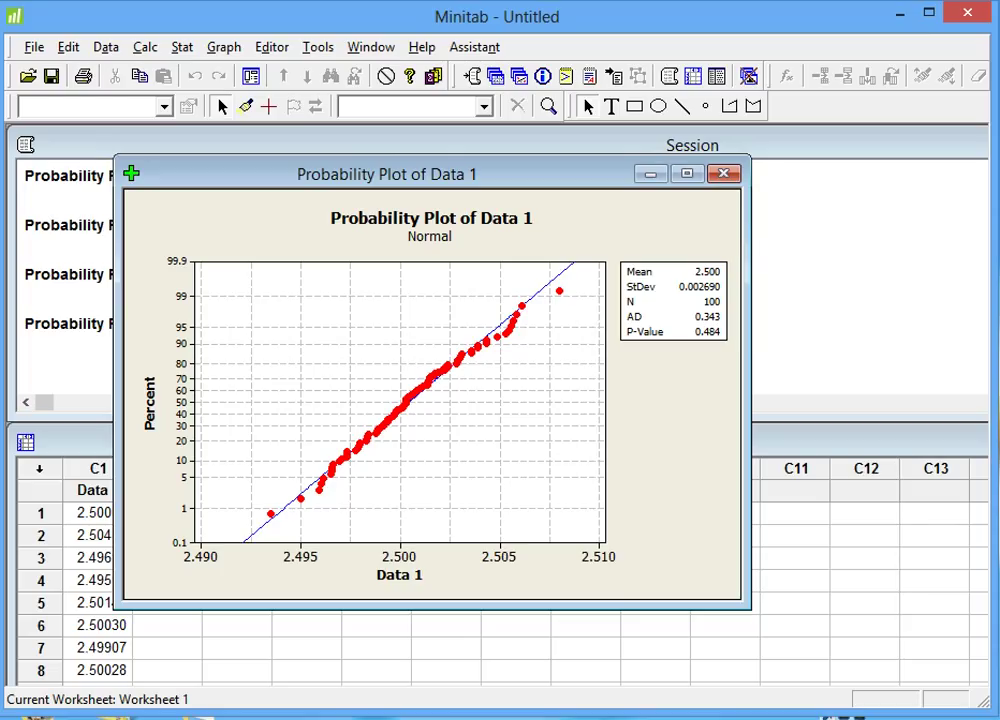
drag(387, 174, 471, 183)
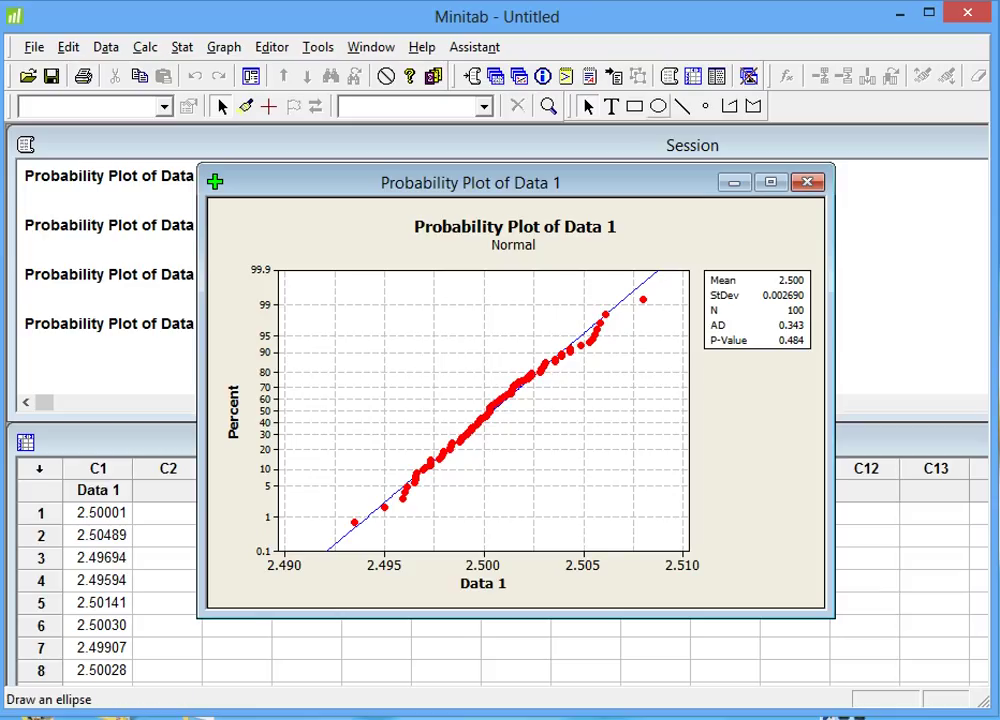
click(734, 182)
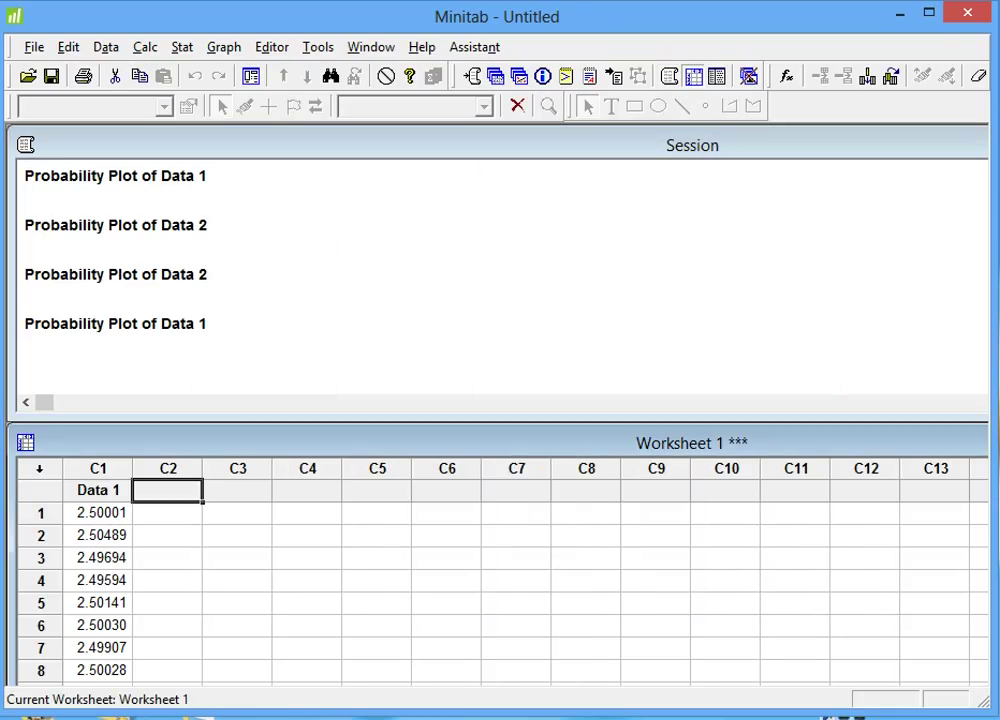
Name column C2 of the worksheet "Data 2".
text(Data)
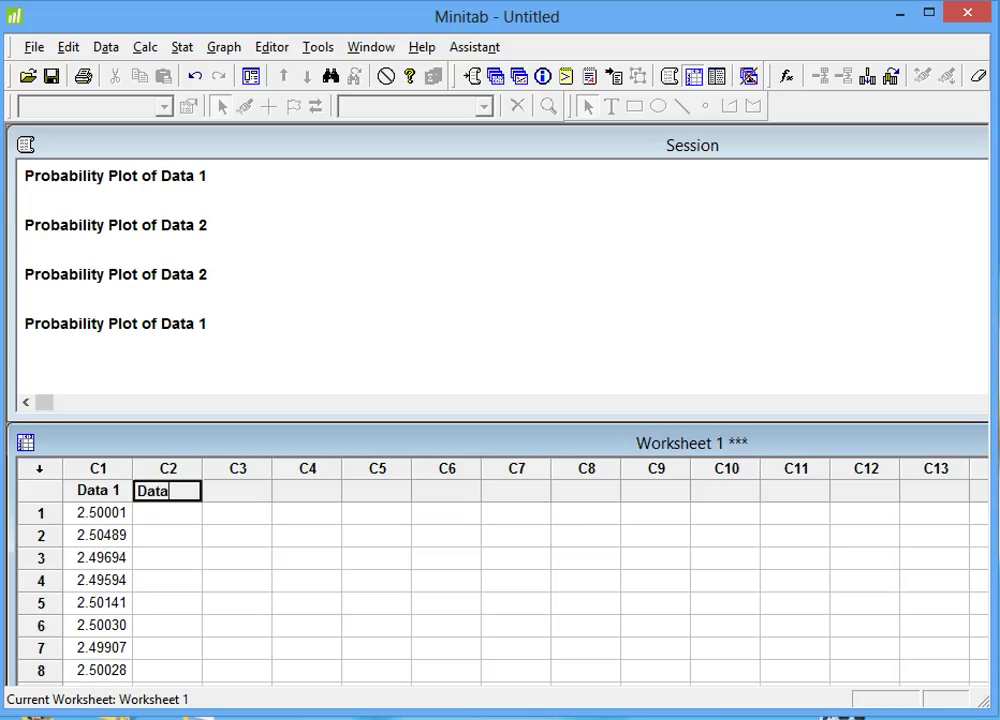
text( 2)
click(377, 558)
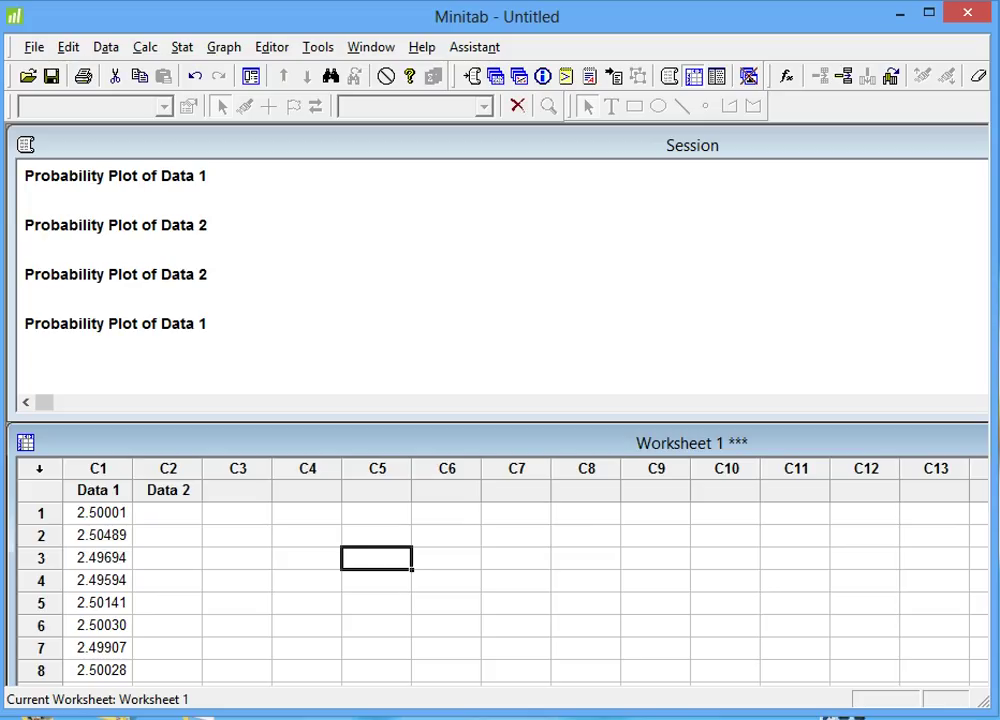
click(168, 491)
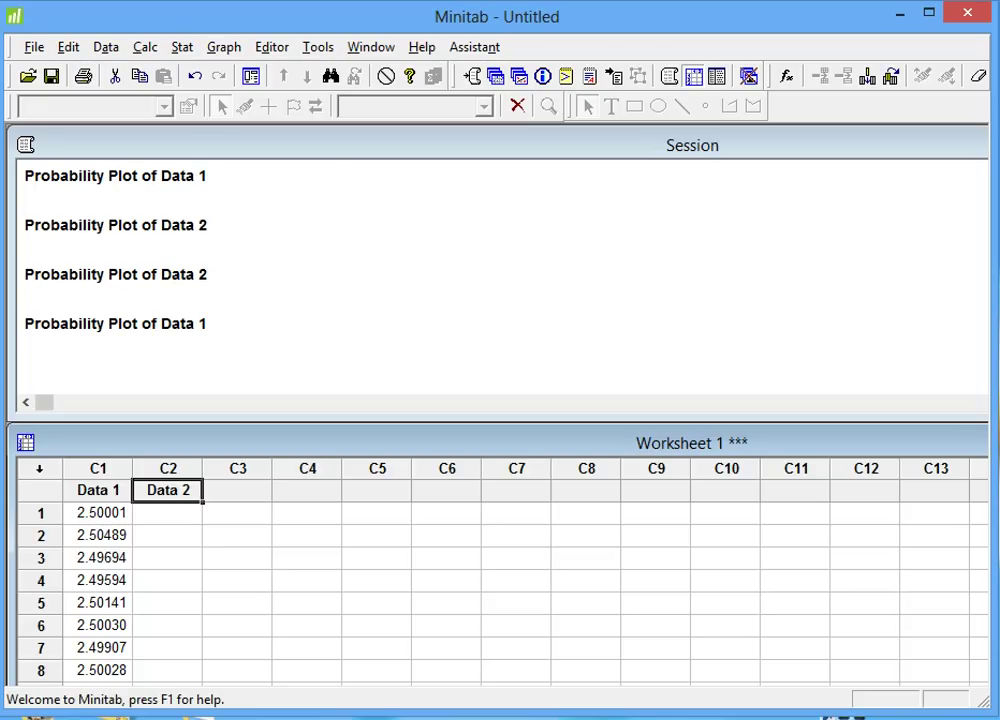
Set up random data from a uniform distribution with 100 rows, stored in 'Data 2'.
click(182, 47)
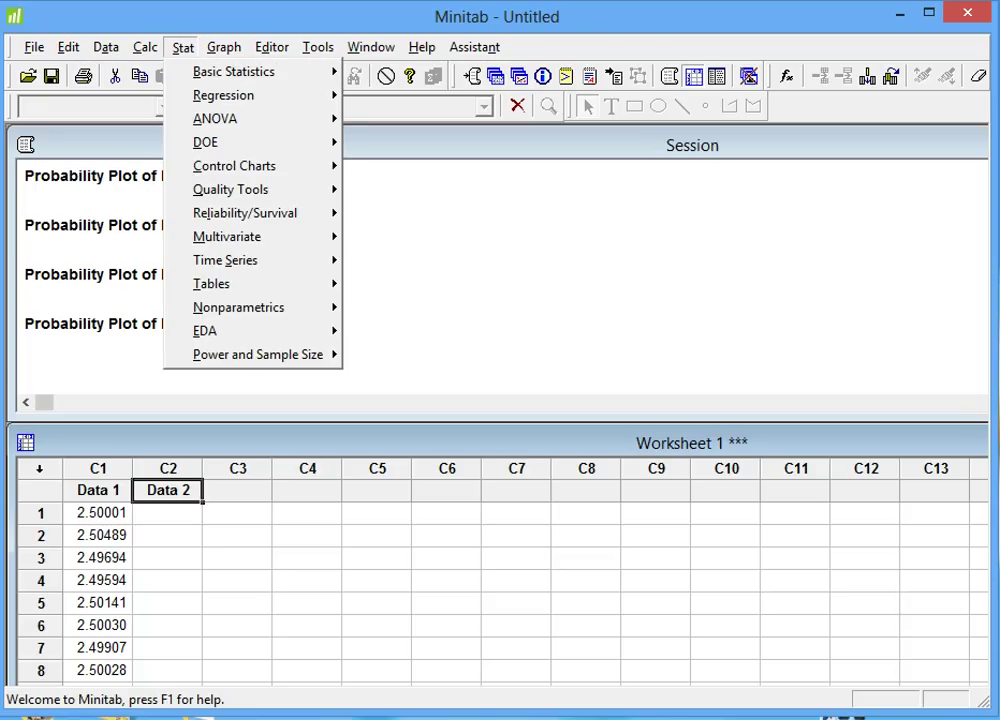
mouse_move(145, 47)
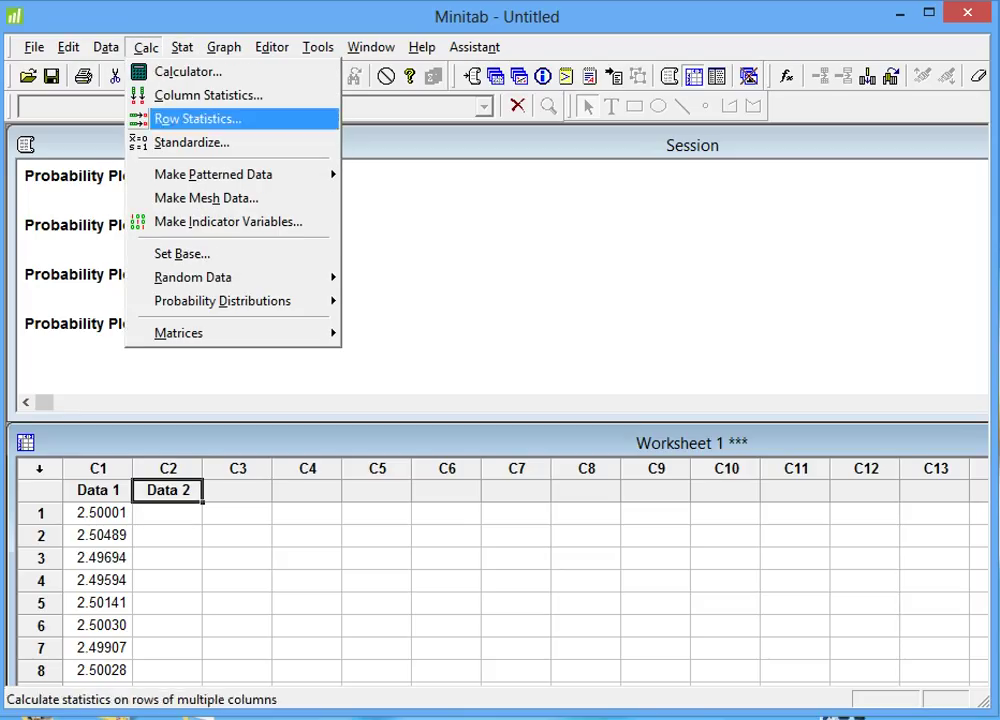
mouse_move(193, 277)
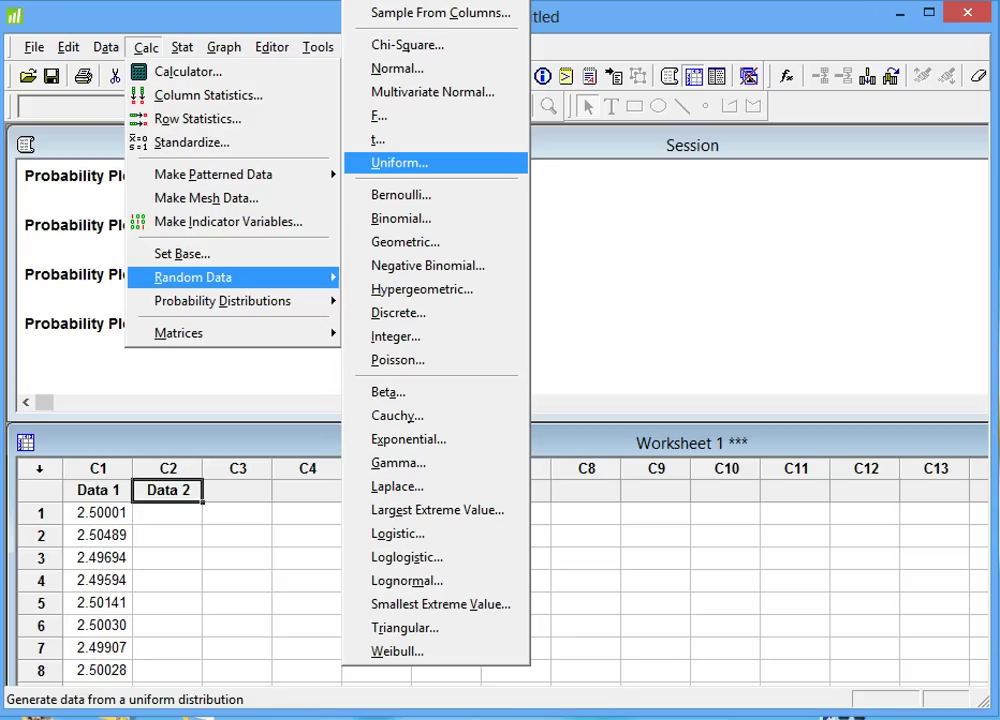
click(399, 163)
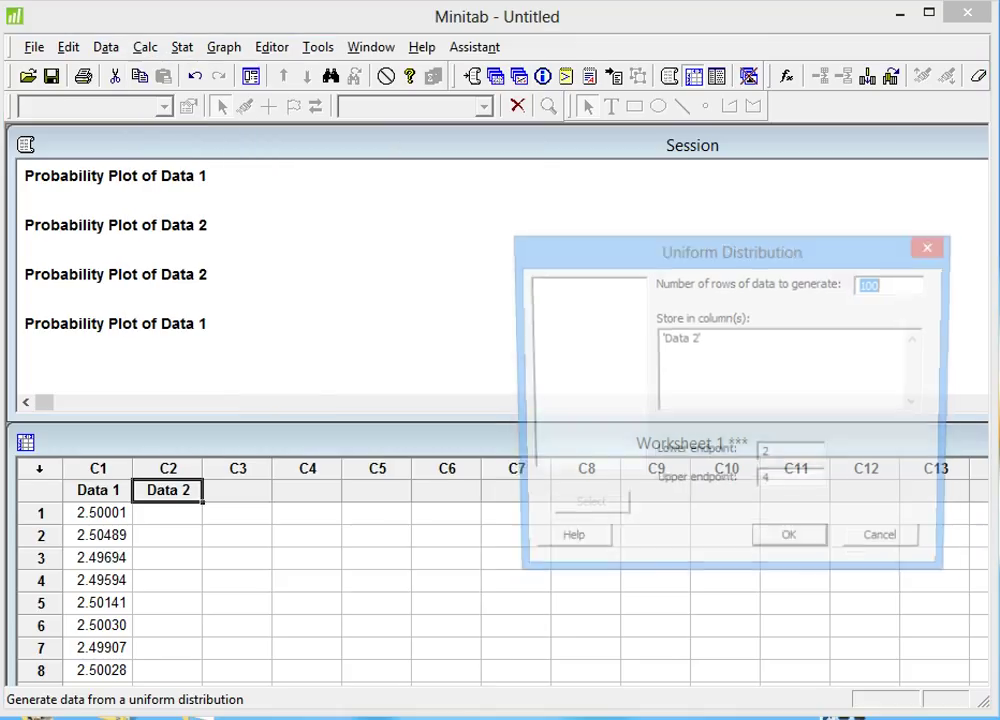
key(Tab)
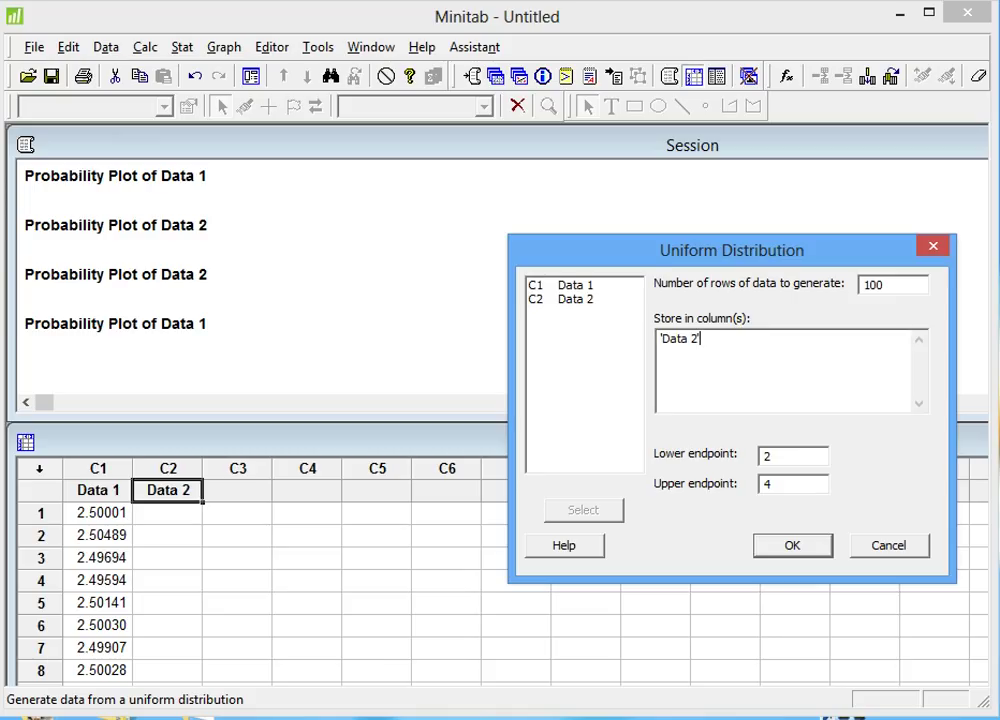
key(BackSpace)
double_click(575, 299)
click(886, 285)
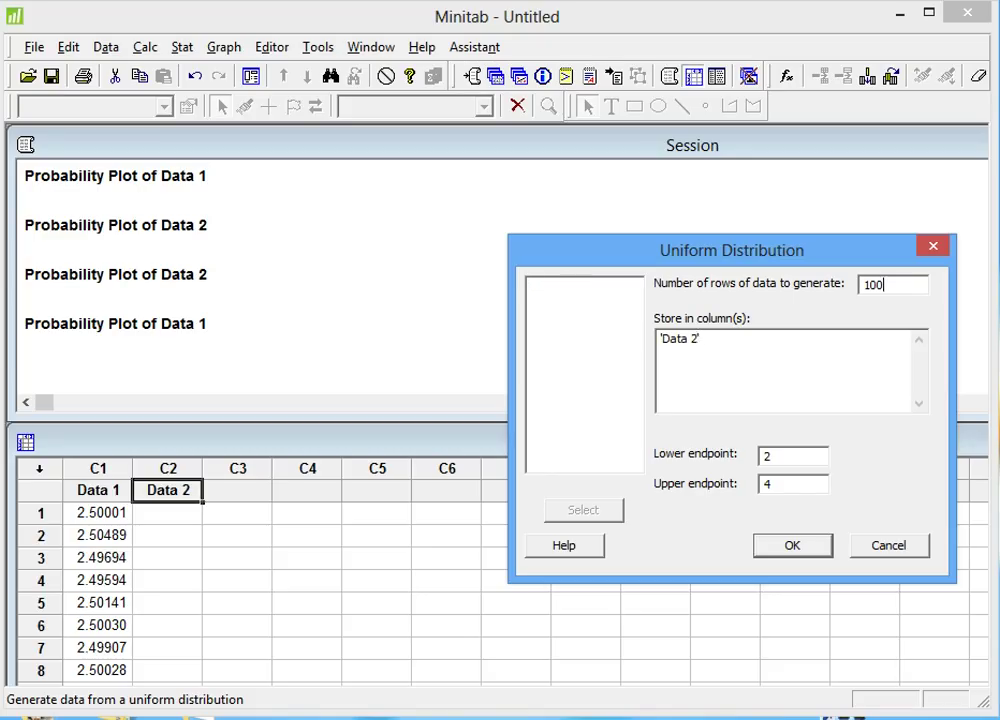
double_click(874, 285)
click(701, 340)
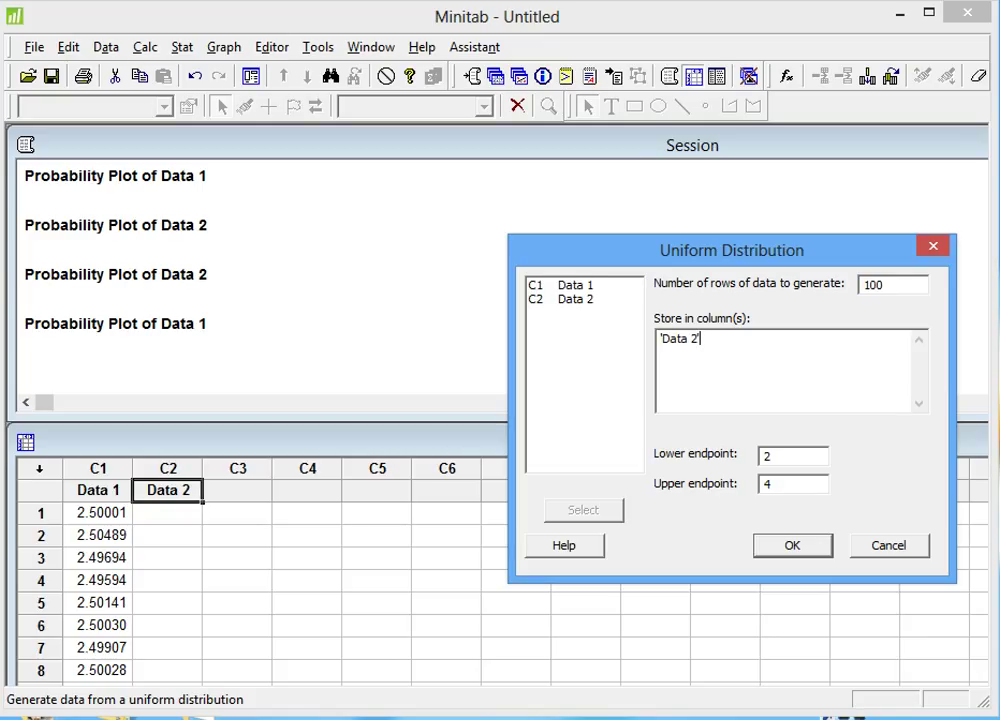
Use lower endpoint 2 and upper endpoint 4 for the uniform distribution and generate the data.
click(772, 456)
double_click(769, 456)
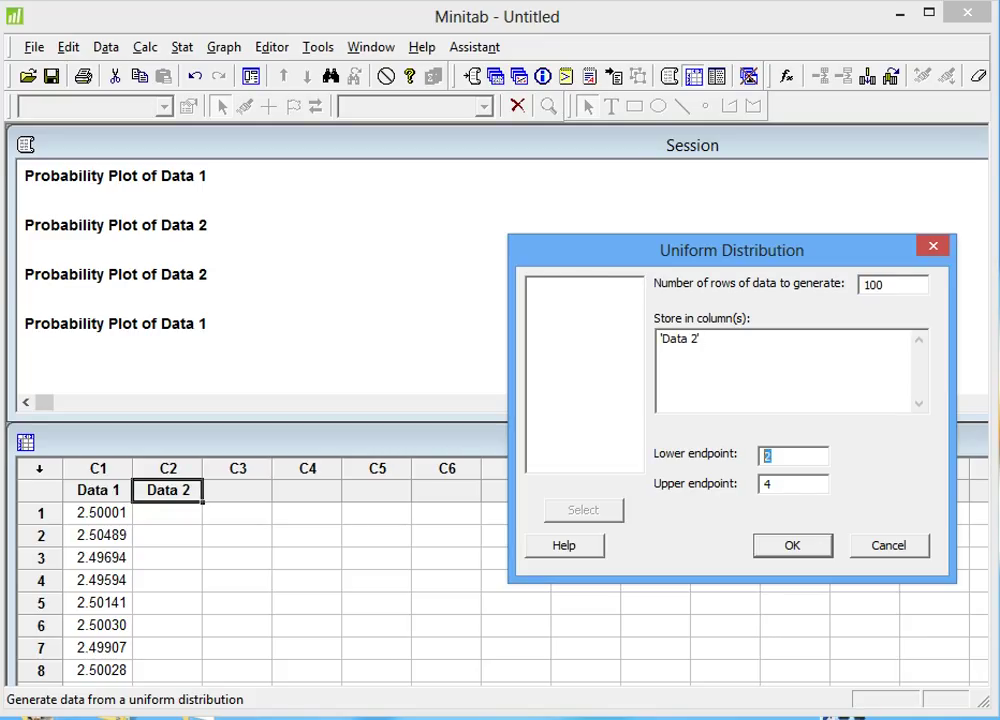
click(772, 456)
click(773, 485)
key(Return)
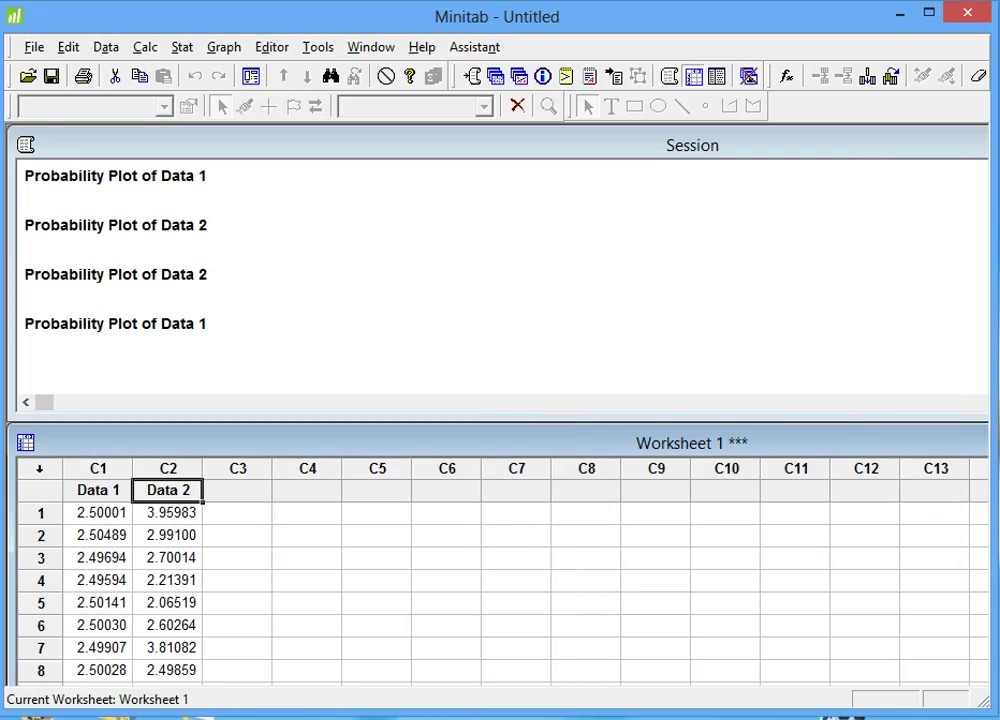
click(237, 603)
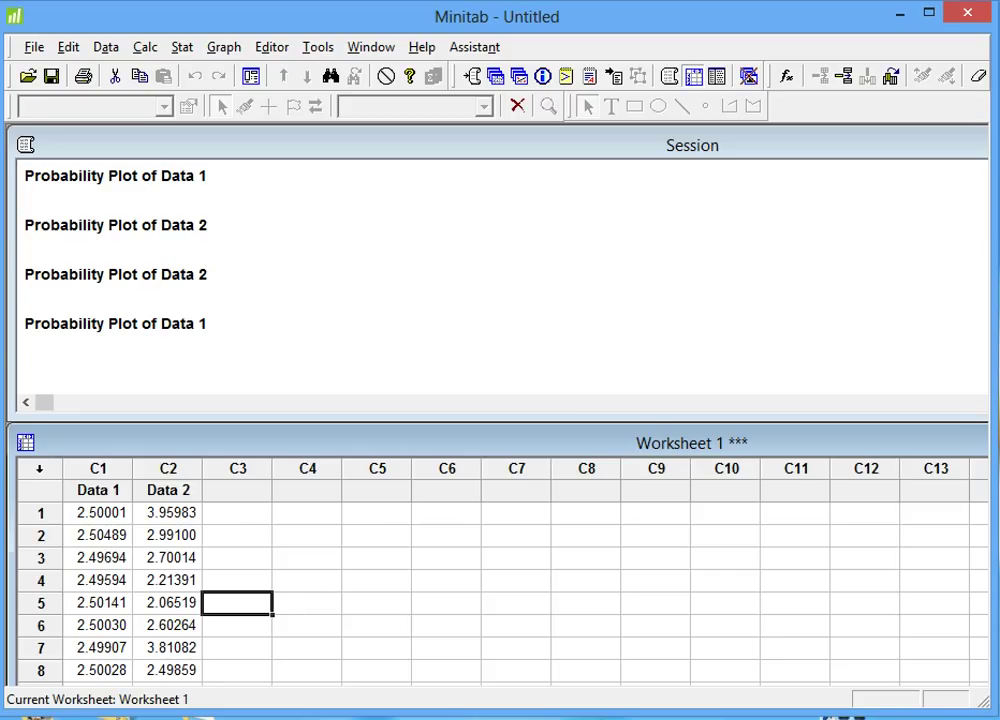
Run an Anderson-Darling normality test on 'Data 2' with no percentile lines.
scroll(500, 580, down, 8)
scroll(500, 580, up, 8)
click(237, 513)
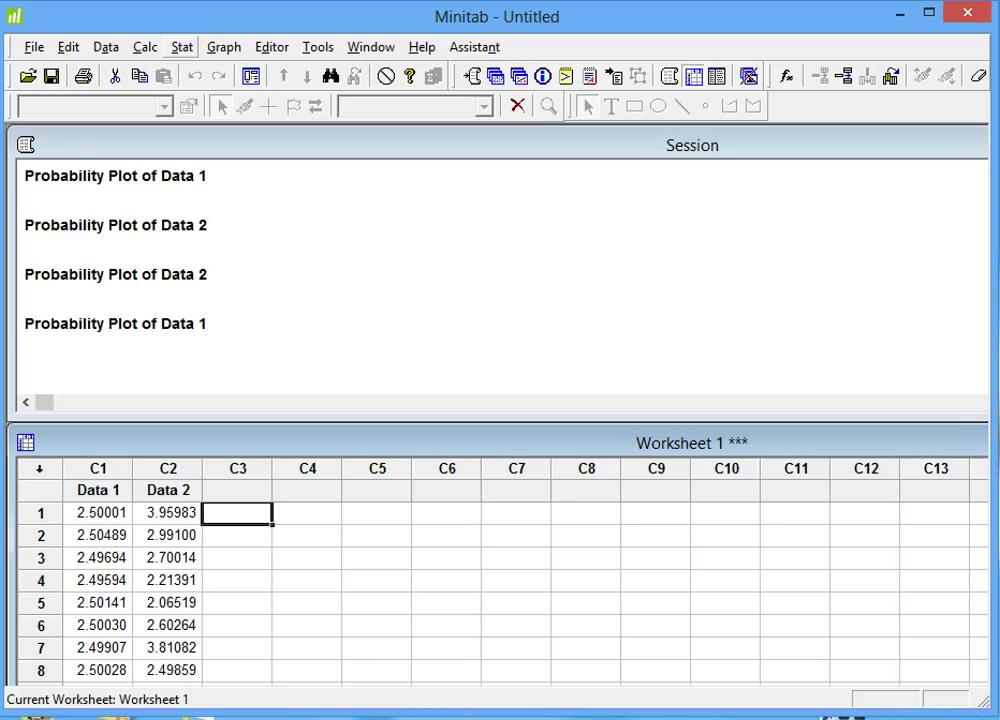
click(182, 47)
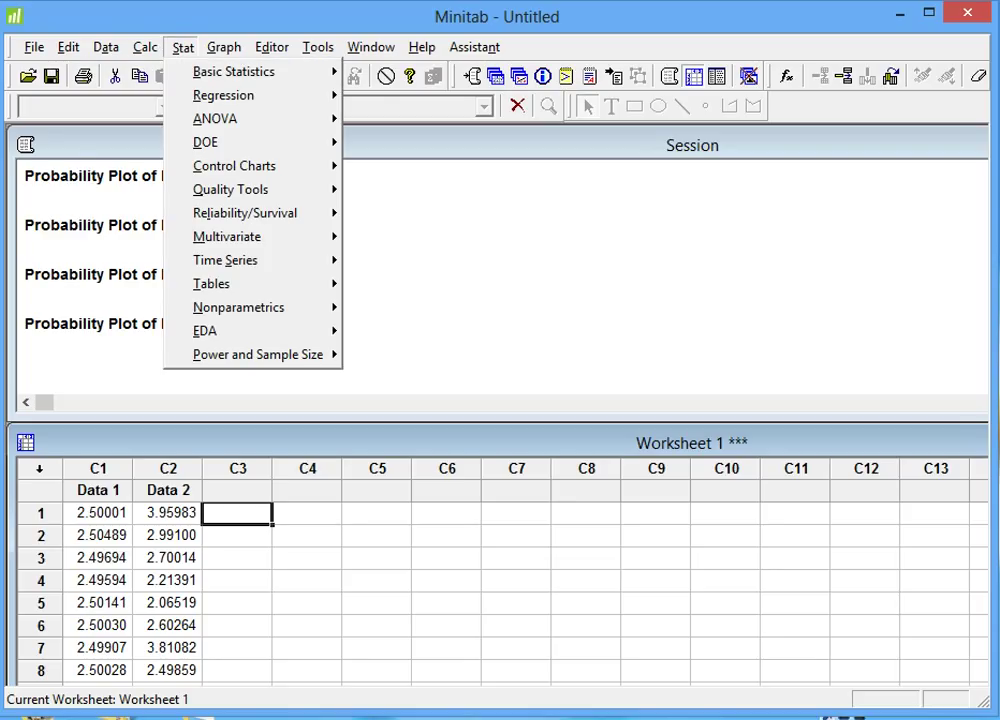
mouse_move(234, 72)
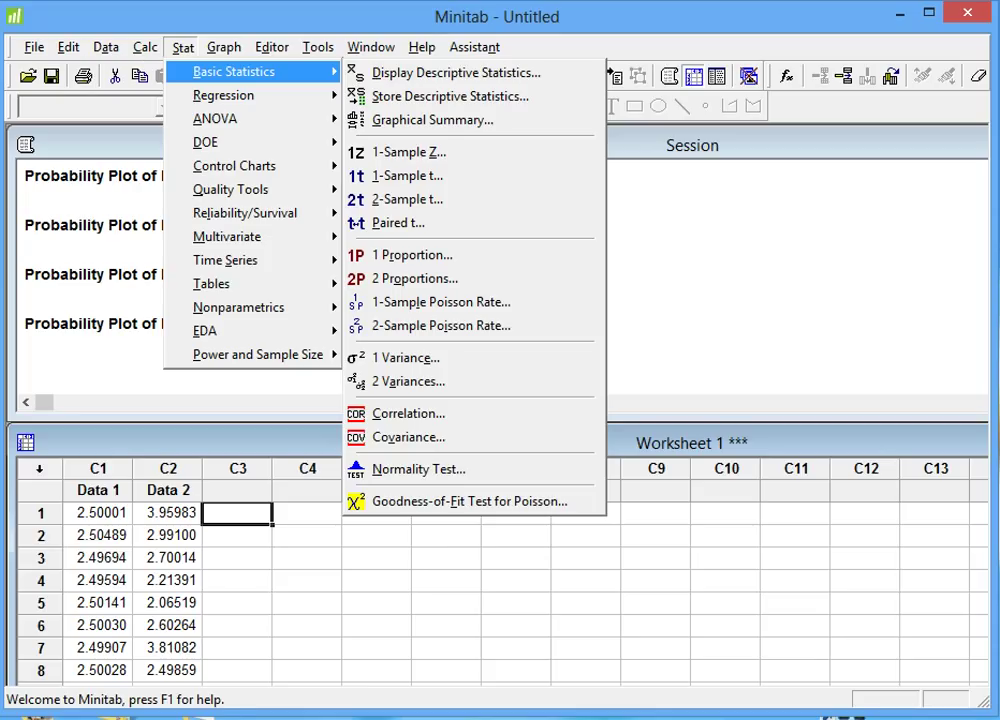
click(419, 469)
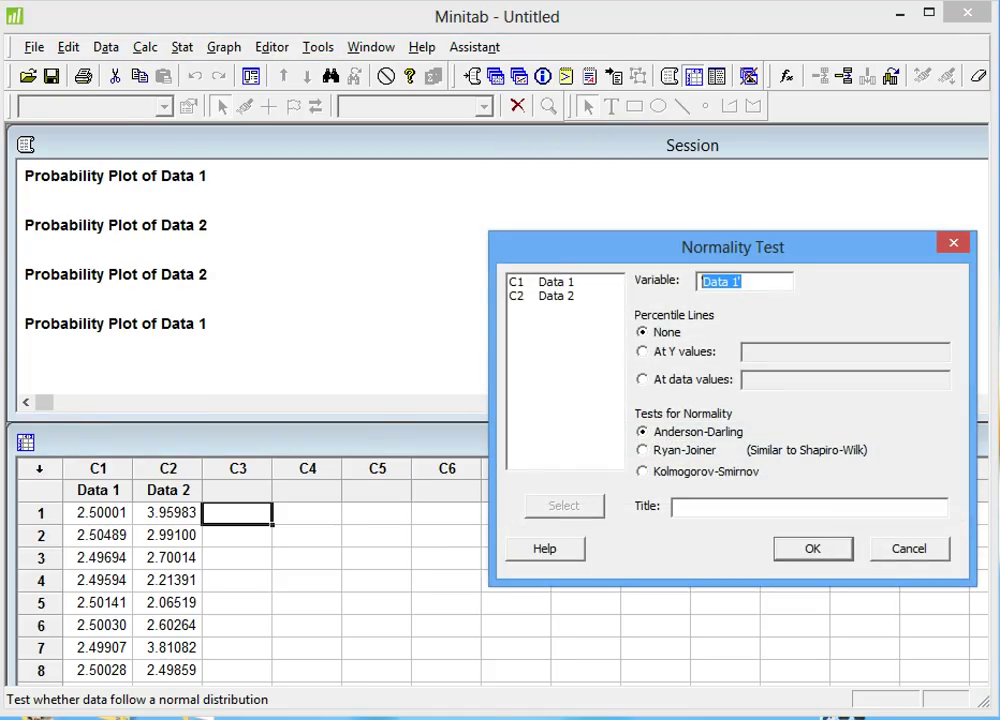
key(Delete)
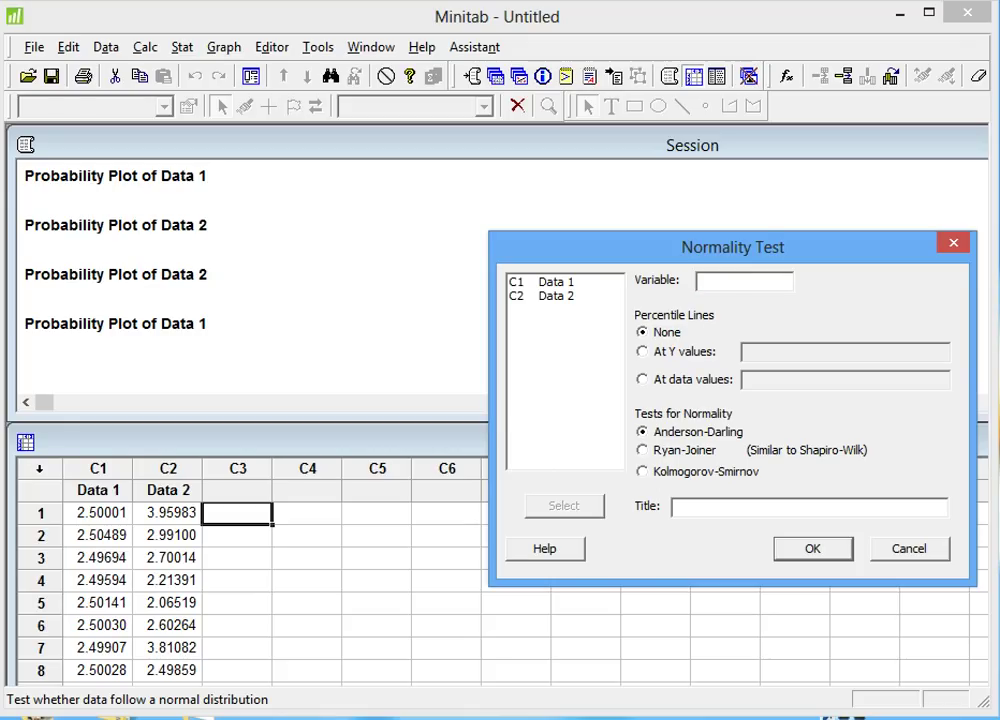
double_click(556, 296)
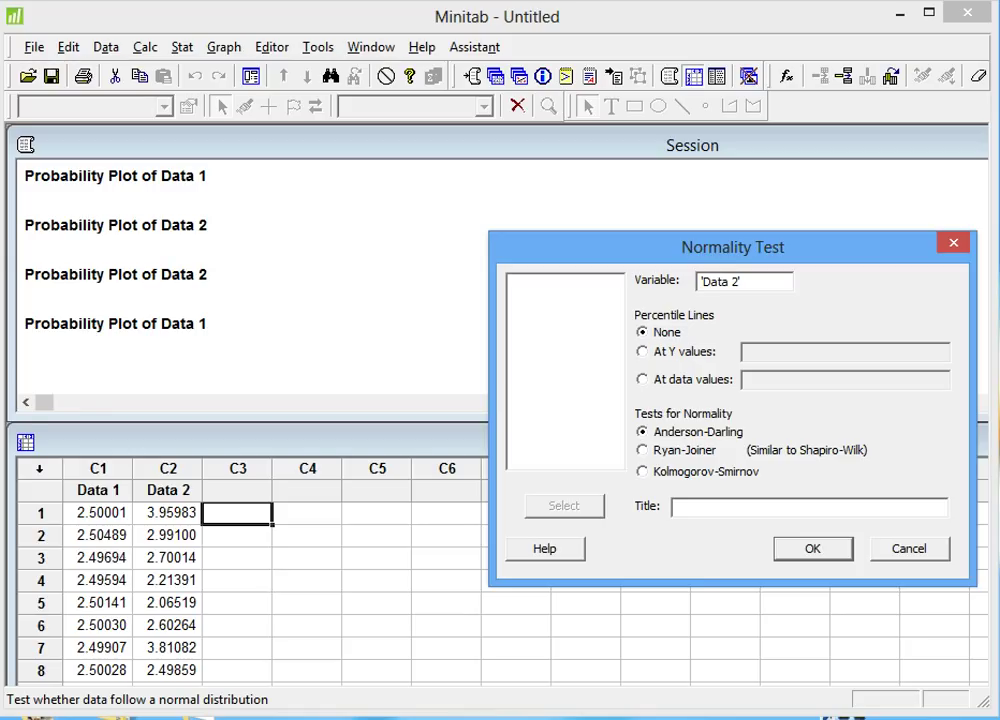
click(813, 549)
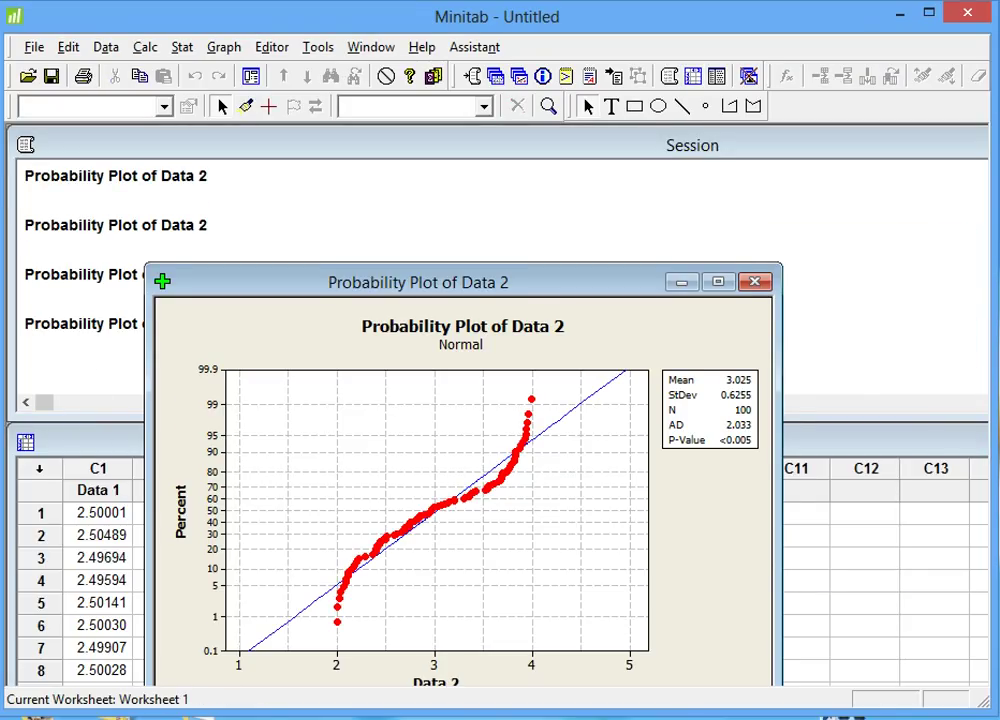
Move the probability plot of Data 2 up and enlarge it to view it in full, and minimize its window.
drag(470, 282, 456, 145)
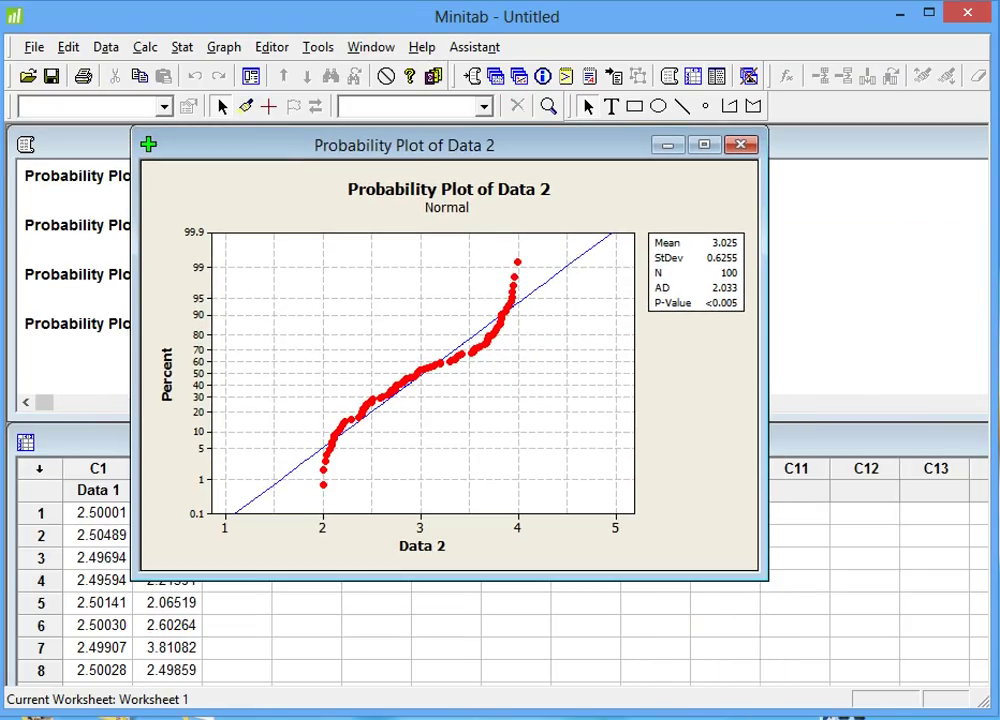
drag(766, 578, 816, 626)
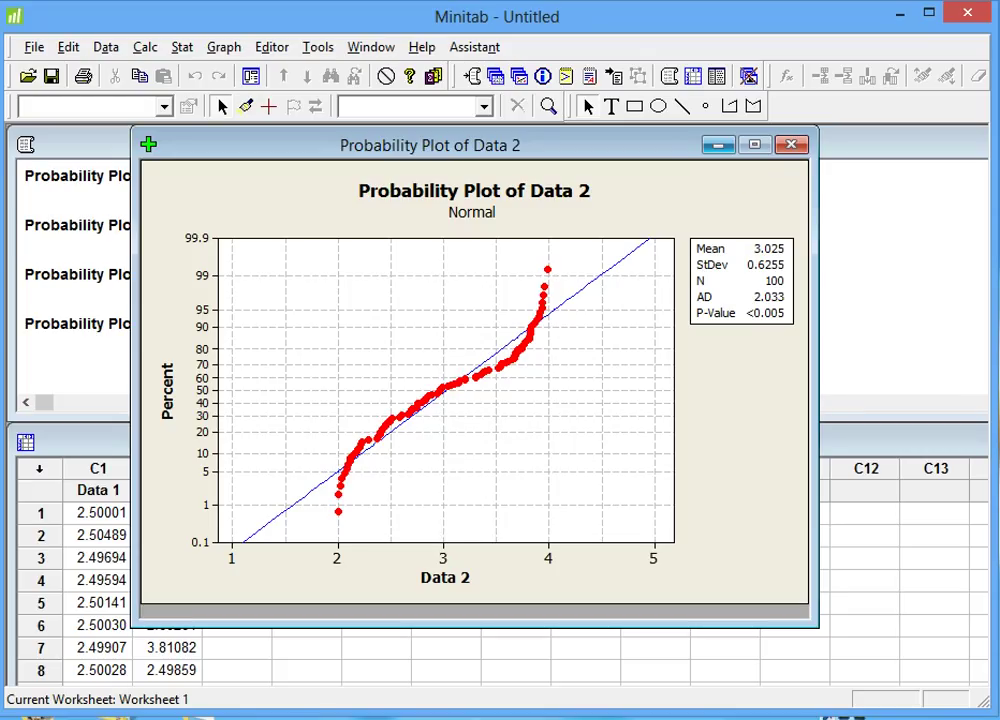
click(718, 145)
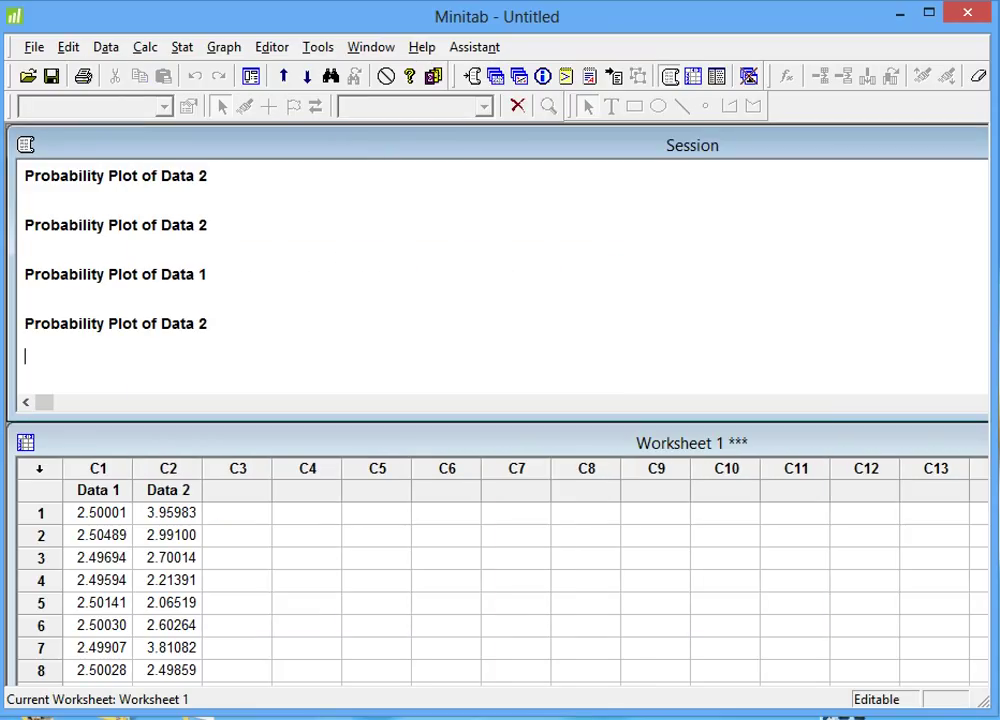